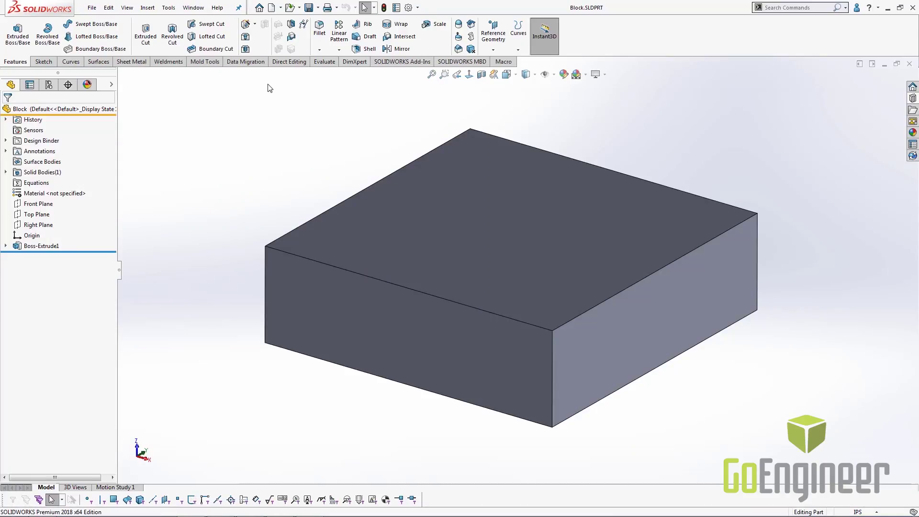
Step: Look through the available ANSI Inch tapped hole sizes in the Hole Wizard, then leave it without creating a hole
click(245, 24)
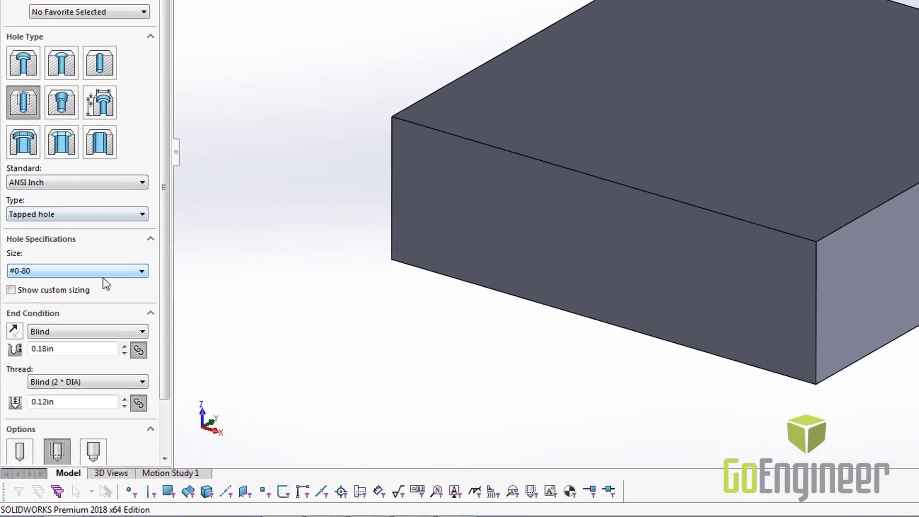
click(76, 353)
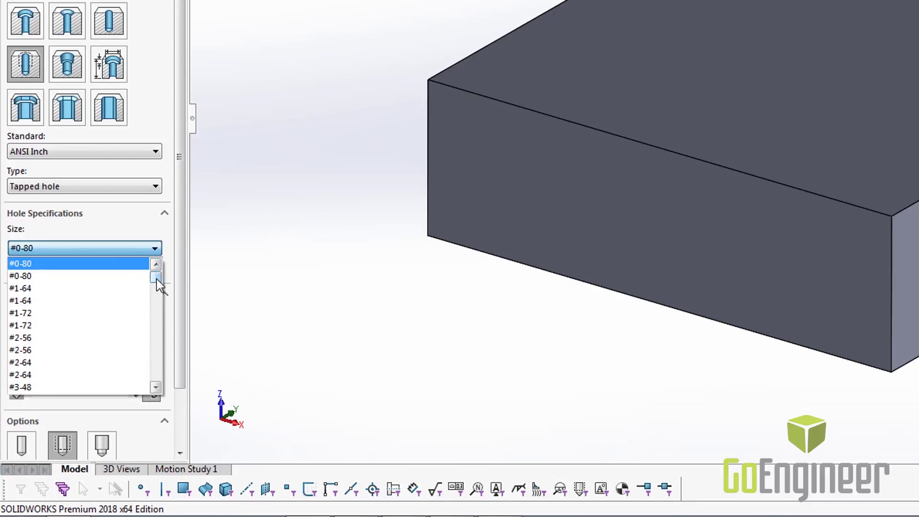
drag(157, 280, 163, 385)
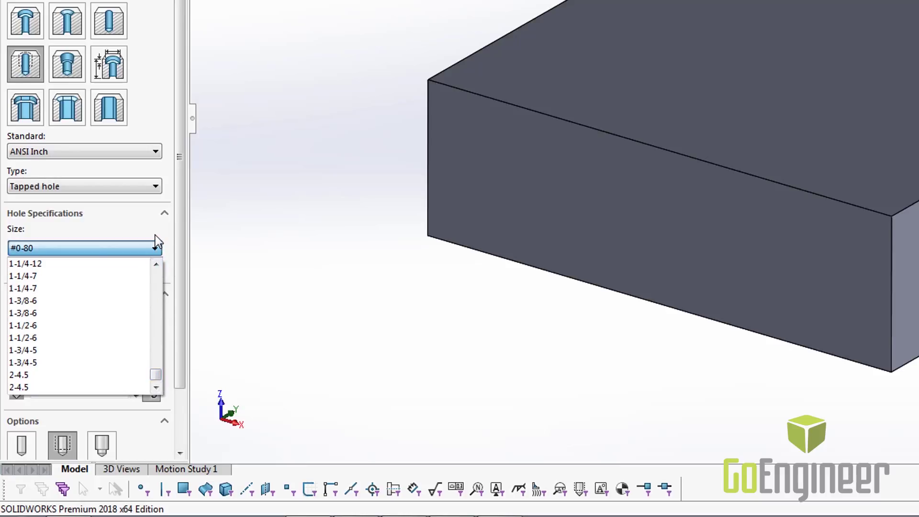
click(156, 247)
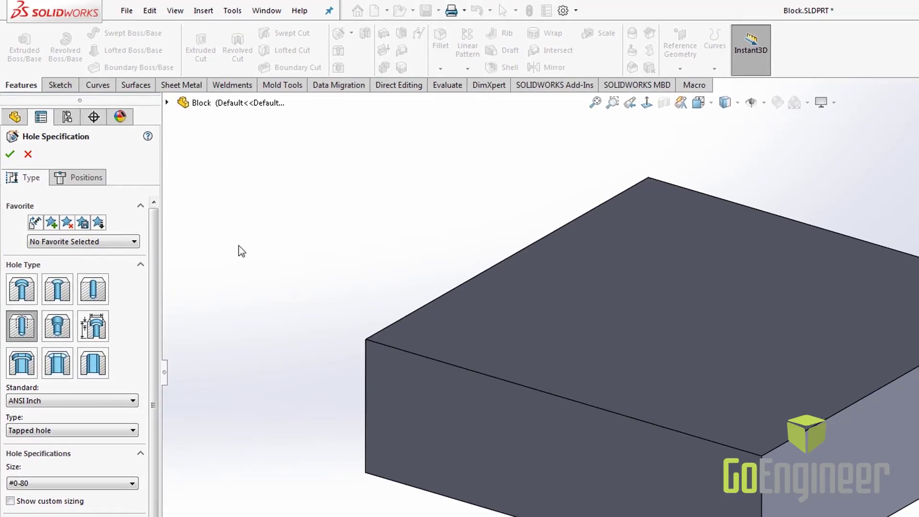
click(28, 154)
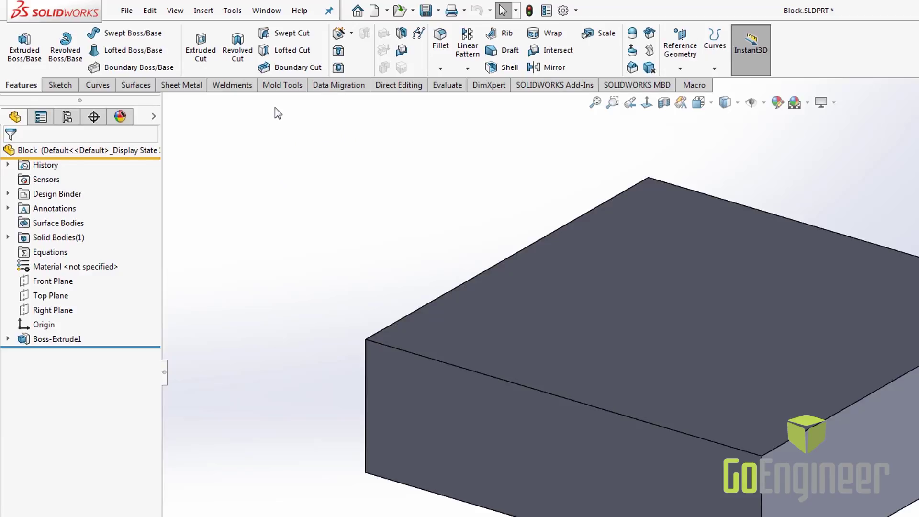
Step: Open the Toolbox configuration and go to its Hole Wizard standards
click(232, 12)
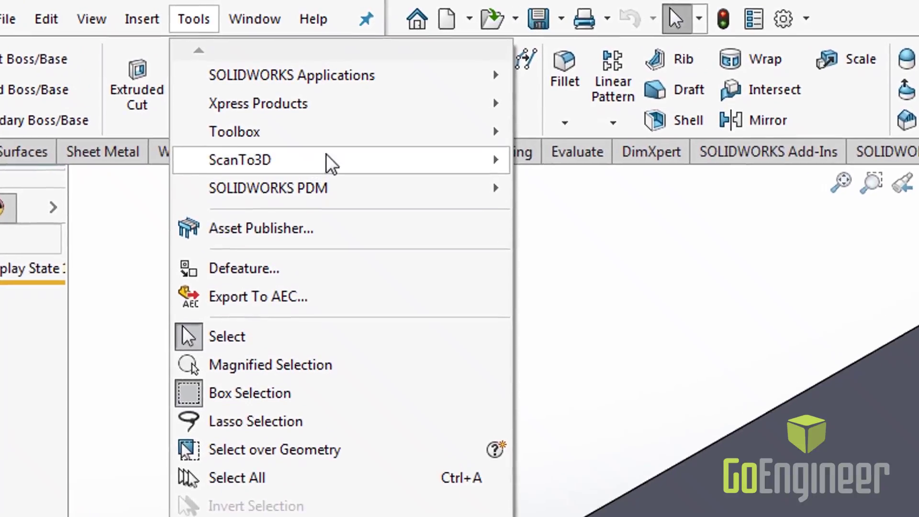
mouse_move(420, 137)
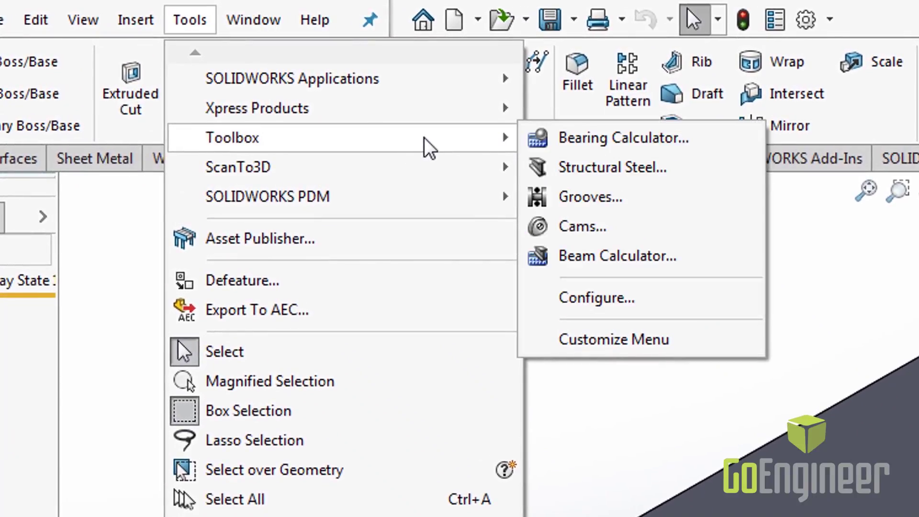
click(626, 309)
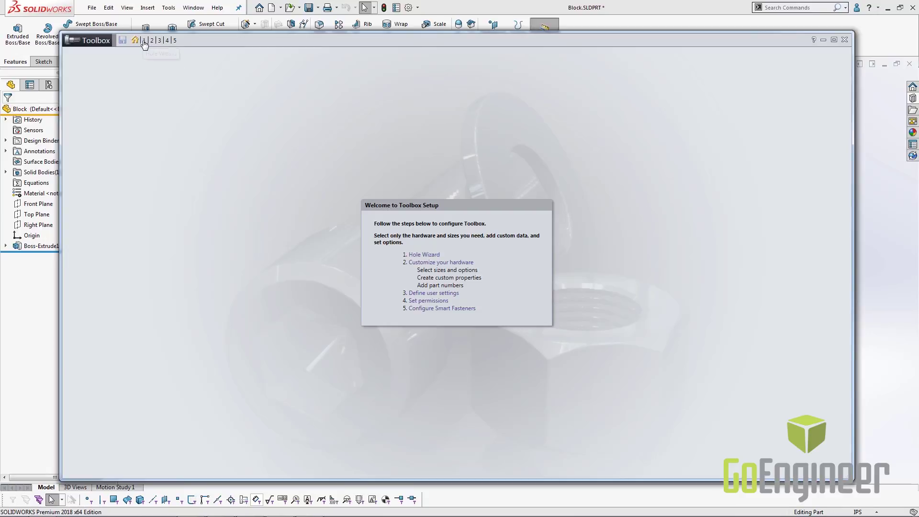
click(415, 255)
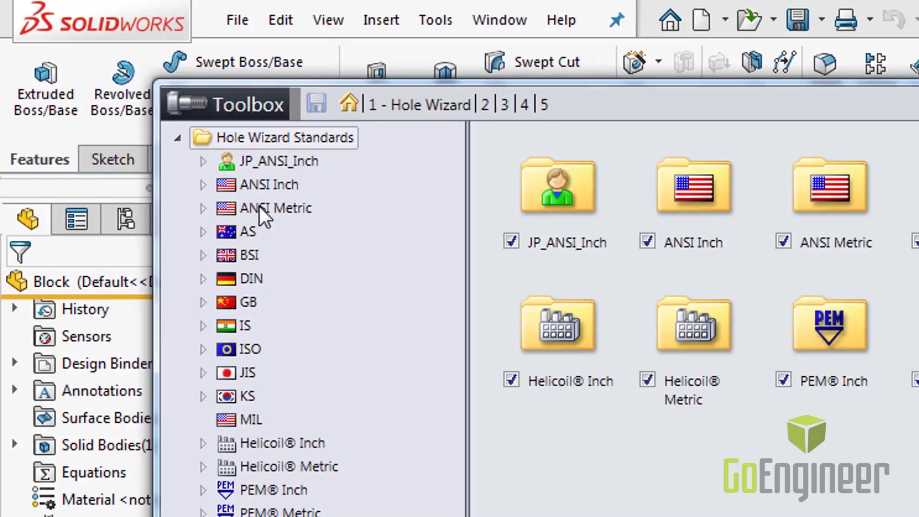
Step: Display the size table of the Tapped hole type within the ANSI Inch Tapped Holes standard
click(163, 149)
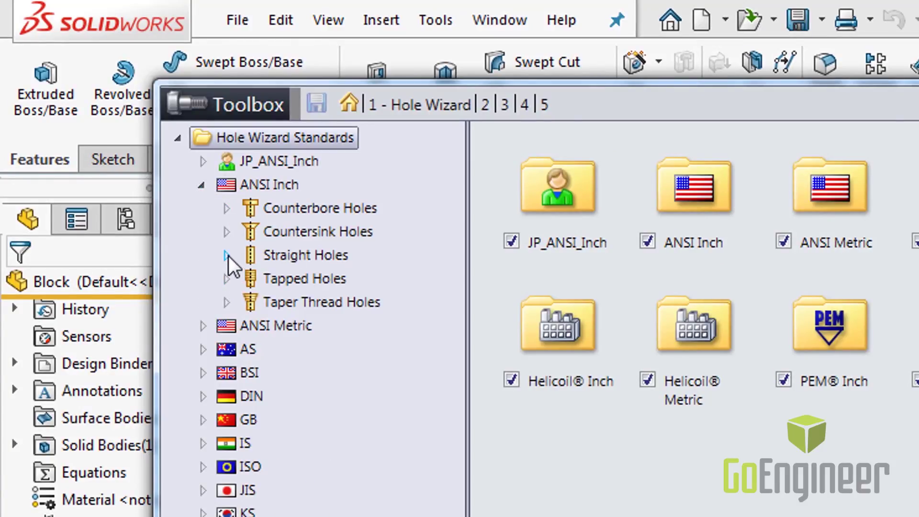
click(228, 280)
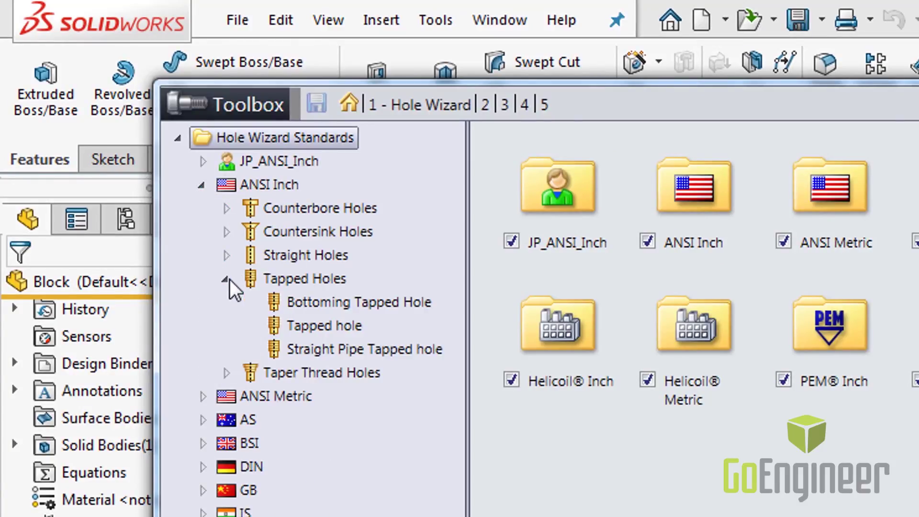
click(326, 327)
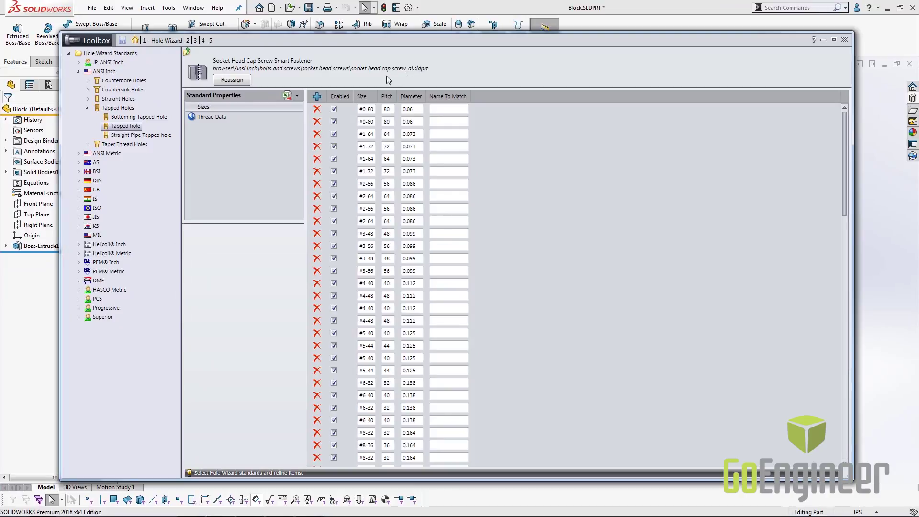
Step: Examine the fields required to add a new size to the tapped hole's Sizes and Thread Data tables, discarding both blank entries
click(316, 97)
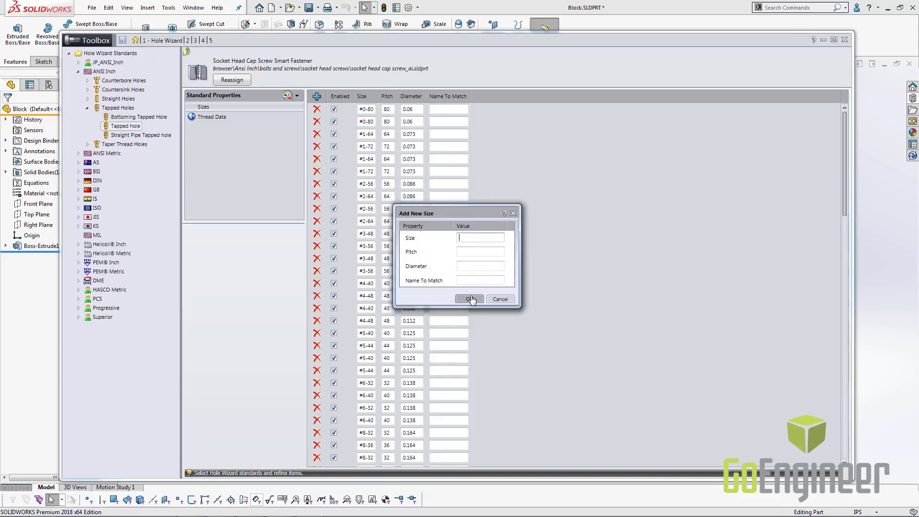
click(499, 299)
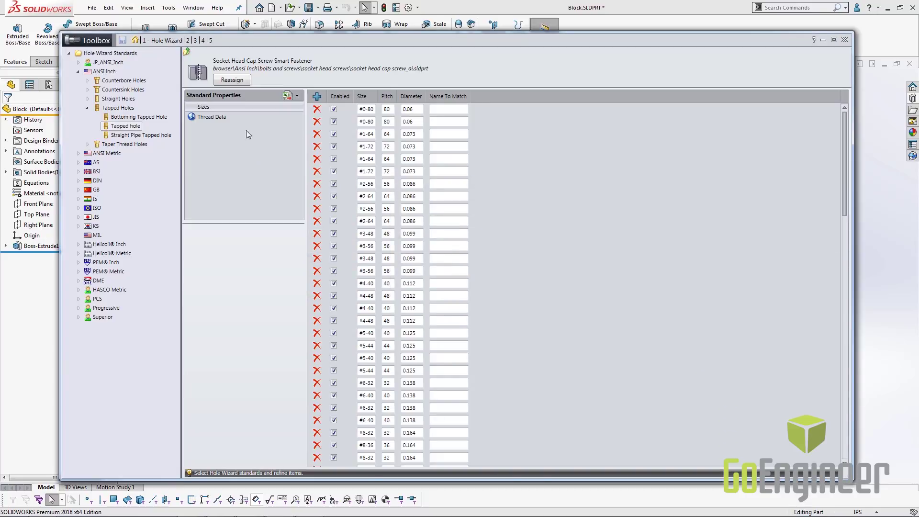
click(213, 122)
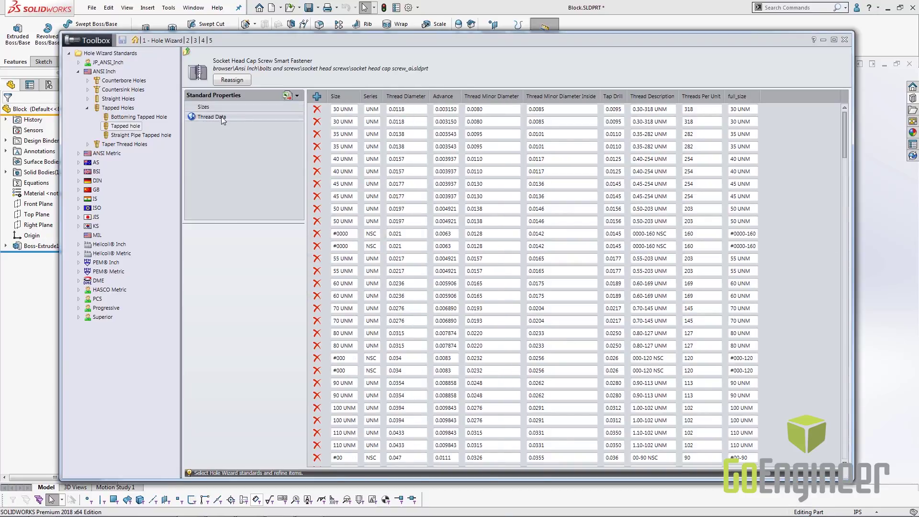
click(316, 97)
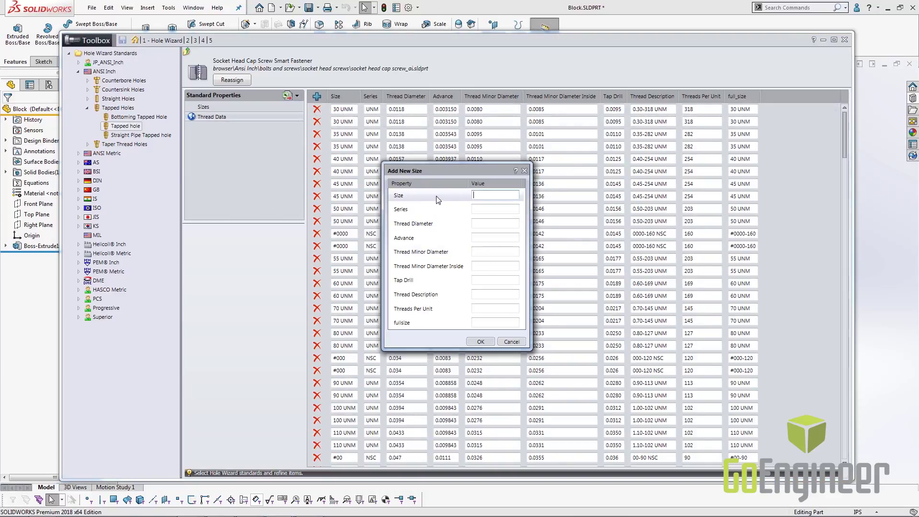
click(481, 197)
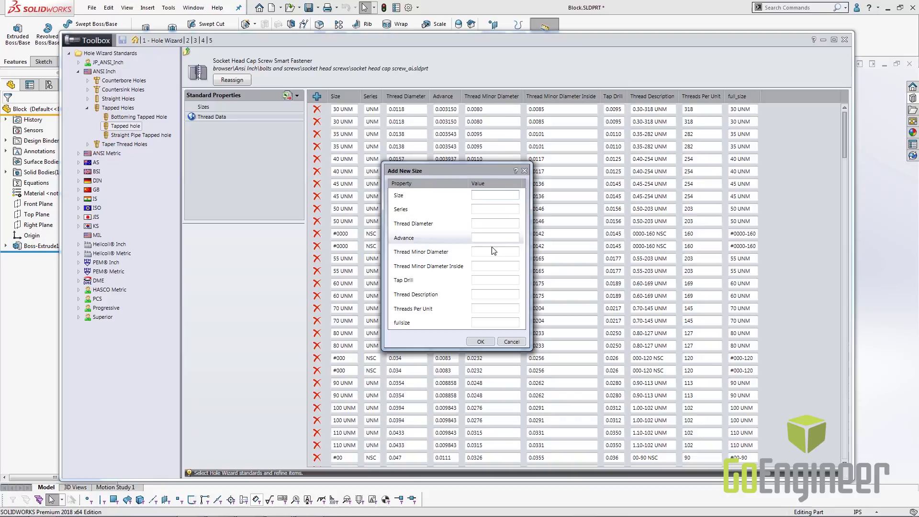
click(499, 341)
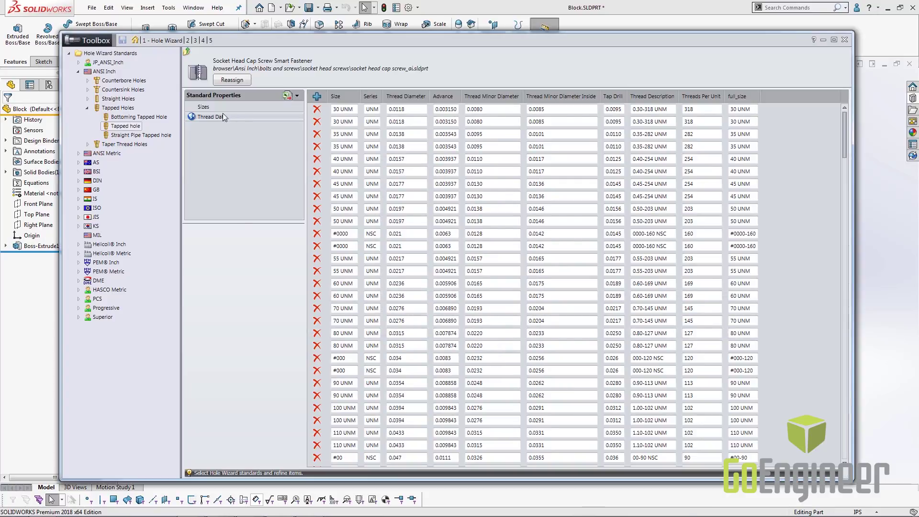
Step: Export the tapped hole's data tables as ANSI Inch_Tapped Holes_Tapped hole.xlsx to the Hole Wizard Modified Data folder
click(210, 116)
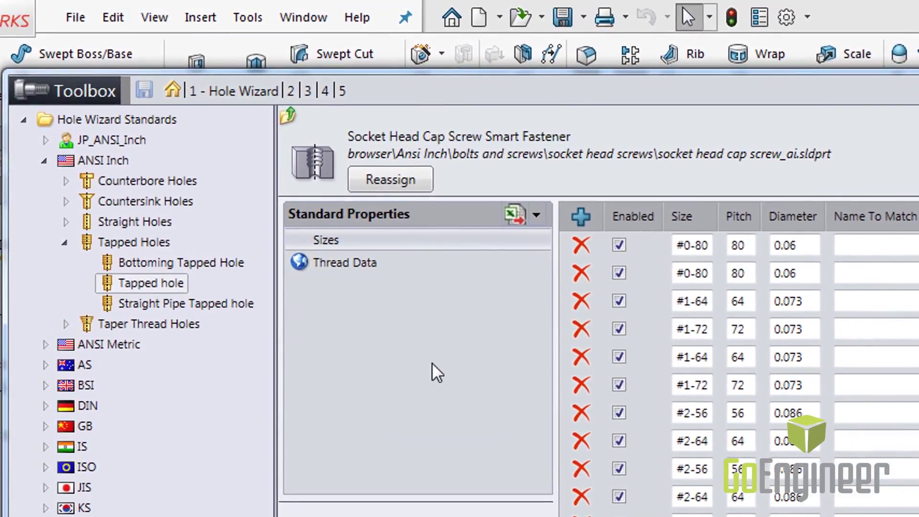
click(536, 216)
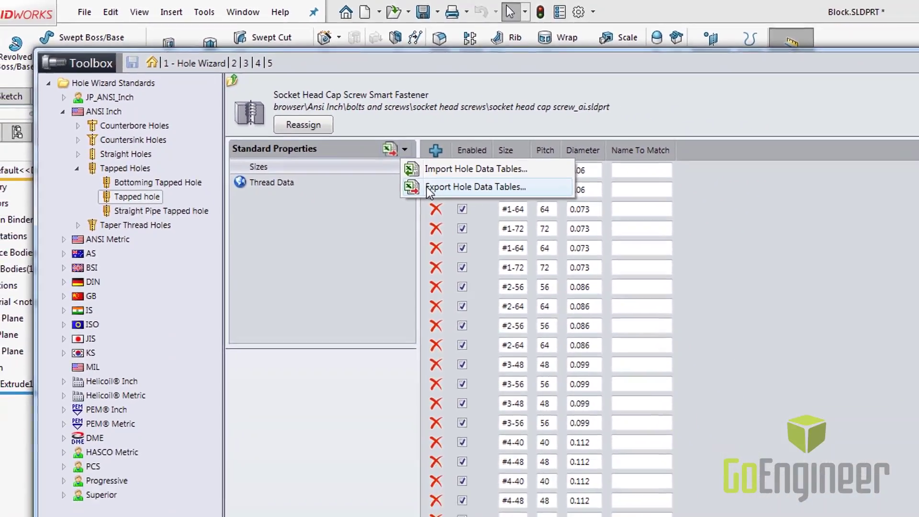
click(429, 191)
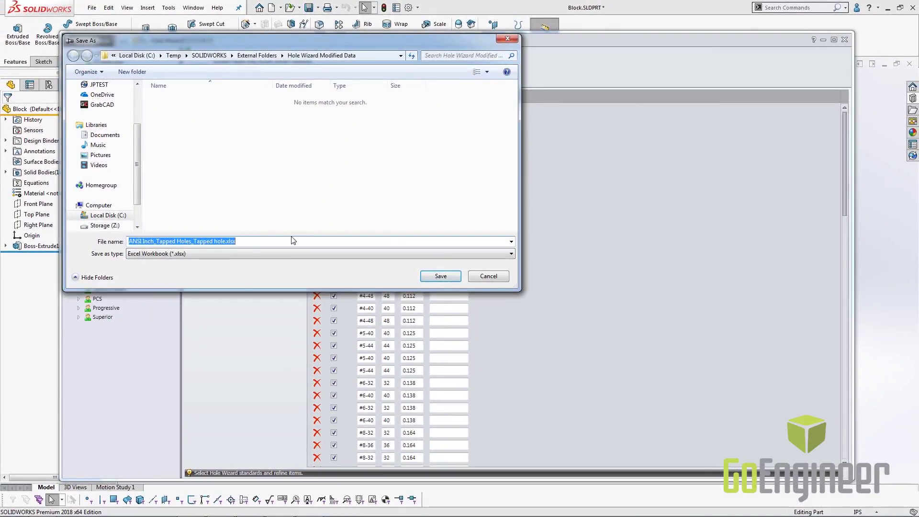
click(438, 276)
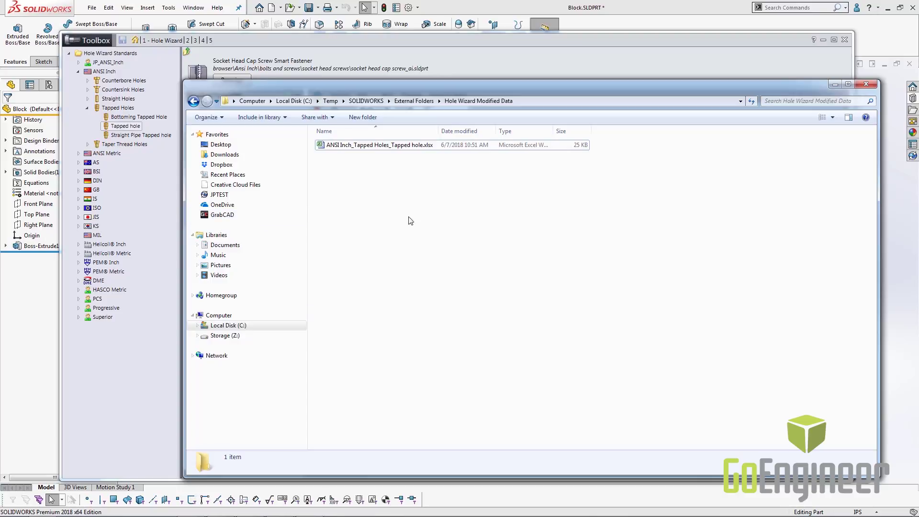
Step: Open the exported ANSI Inch_Tapped Holes_Tapped hole.xlsx in Excel and view its Sizes and Thread Data sheets
double_click(363, 145)
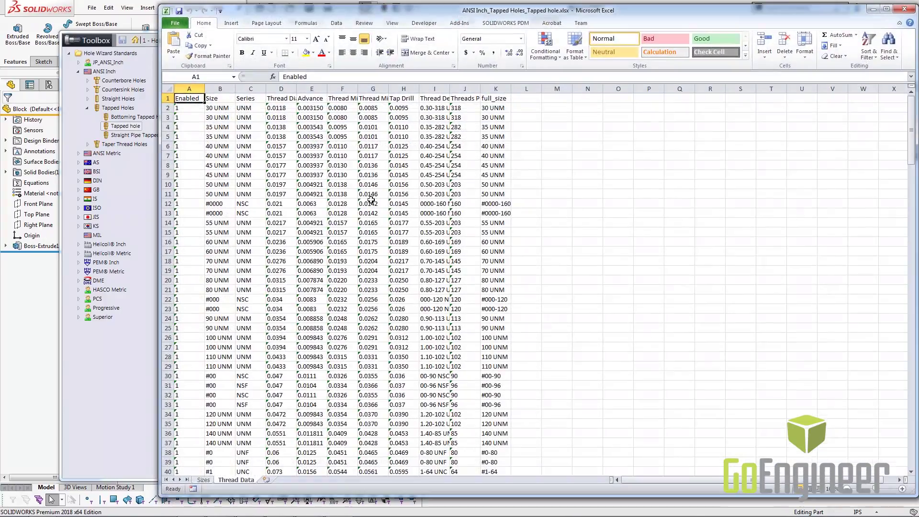
click(205, 480)
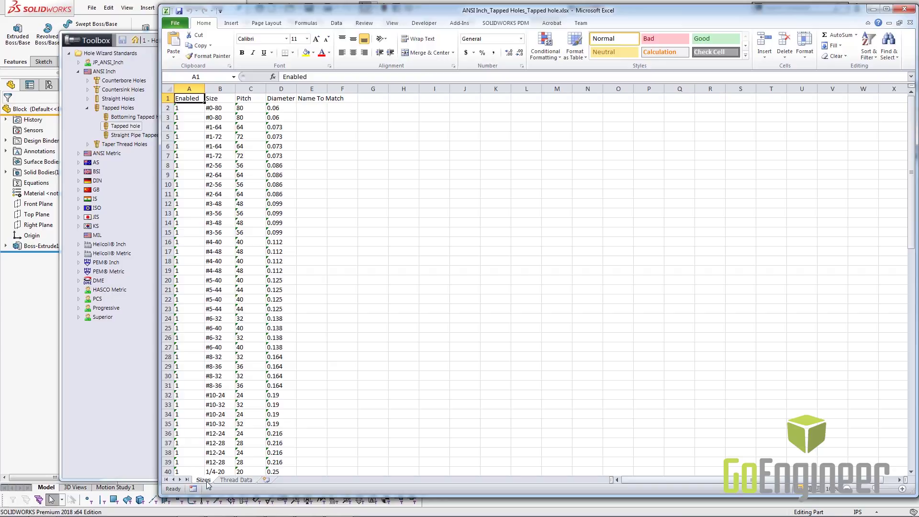
click(241, 481)
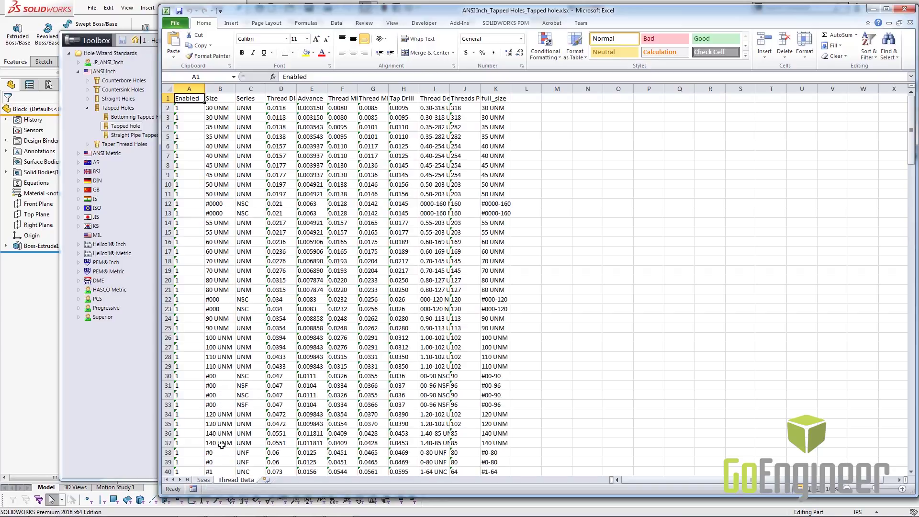
Step: Find the first 3-12 UN thread in the Thread Data sheet and select its entire row 186
scroll(243, 305, down, 18)
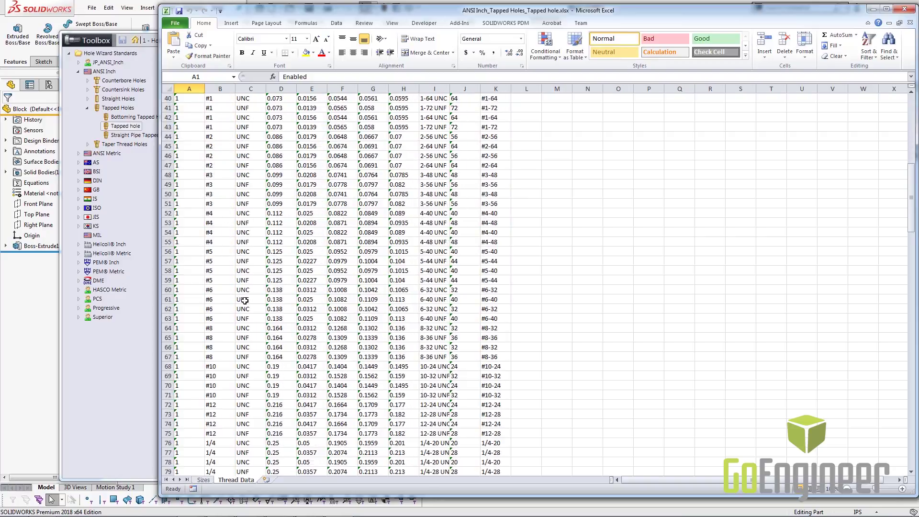
scroll(245, 301, down, 18)
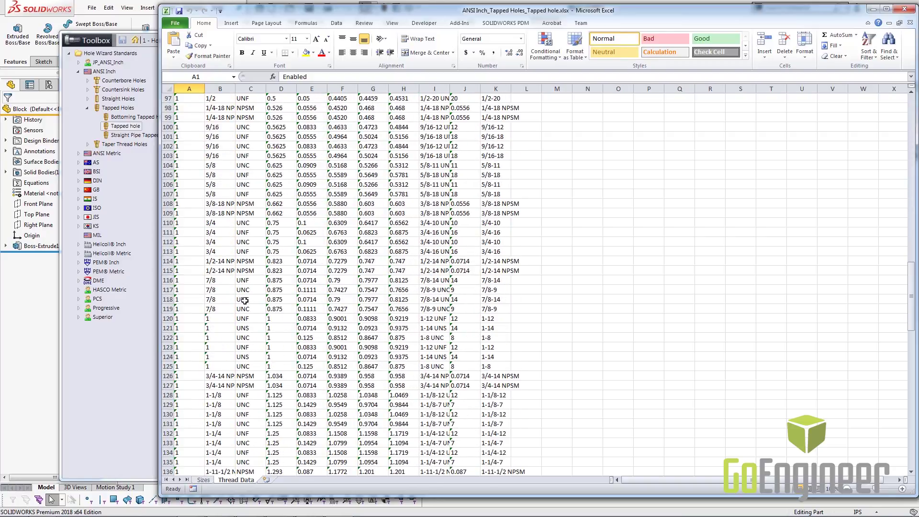
scroll(244, 300, down, 16)
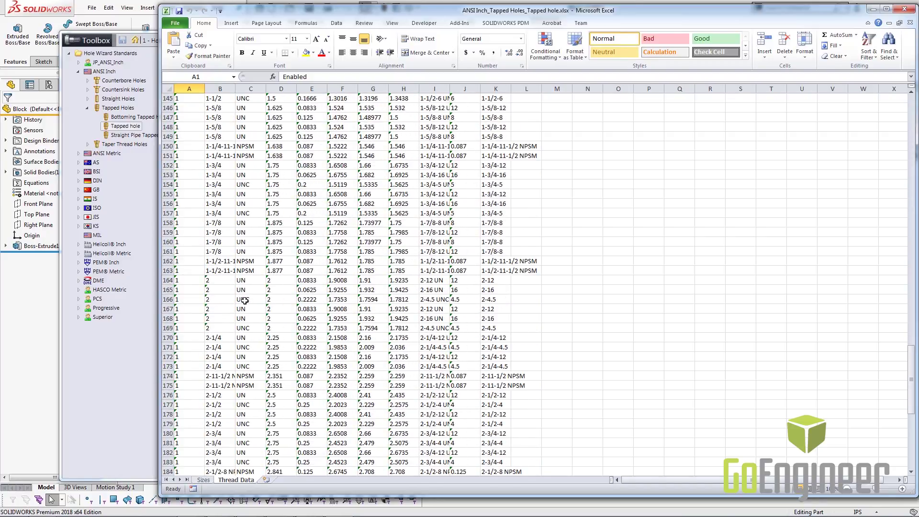
scroll(245, 301, down, 3)
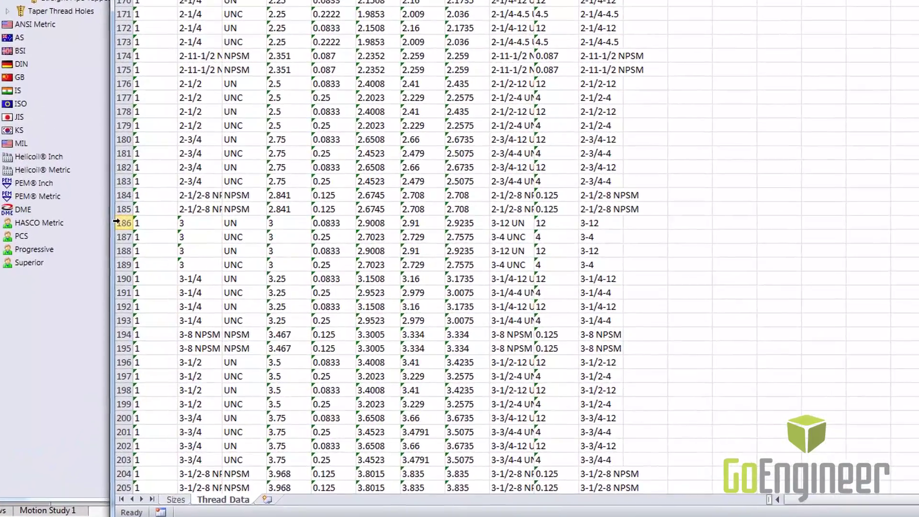
click(119, 223)
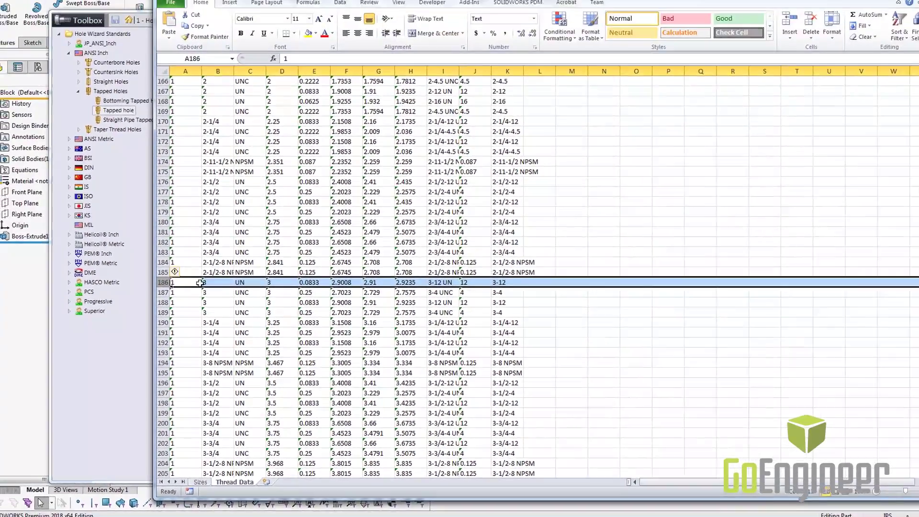
Step: Compare the full_size column of the Thread Data sheet with the Size column of the Sizes sheet
scroll(426, 302, up, 16)
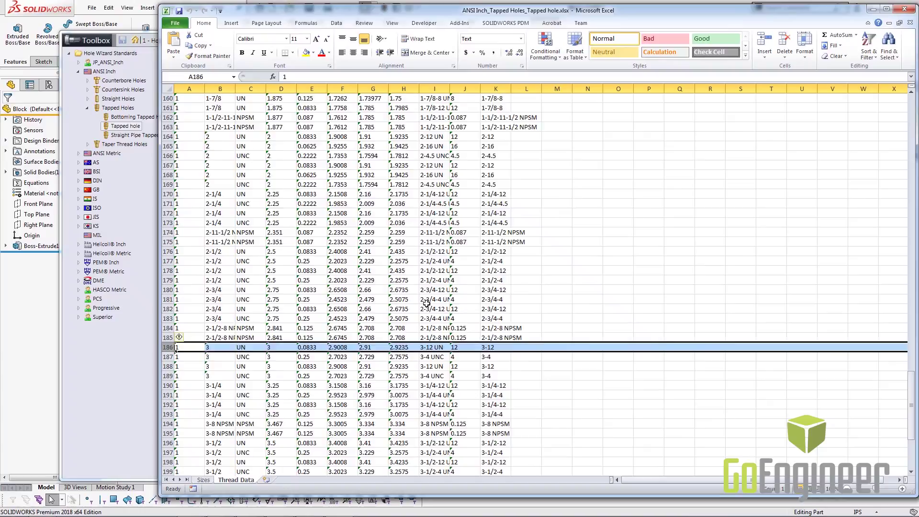
scroll(426, 303, up, 20)
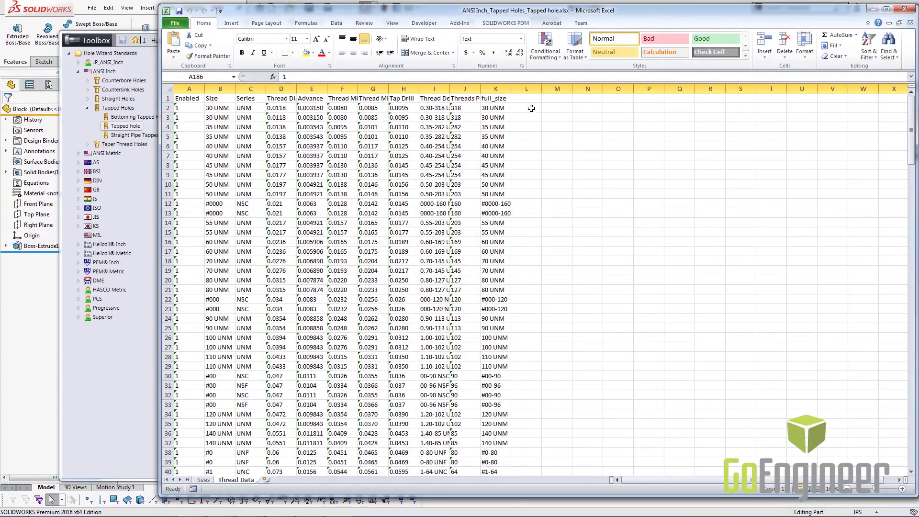
click(495, 98)
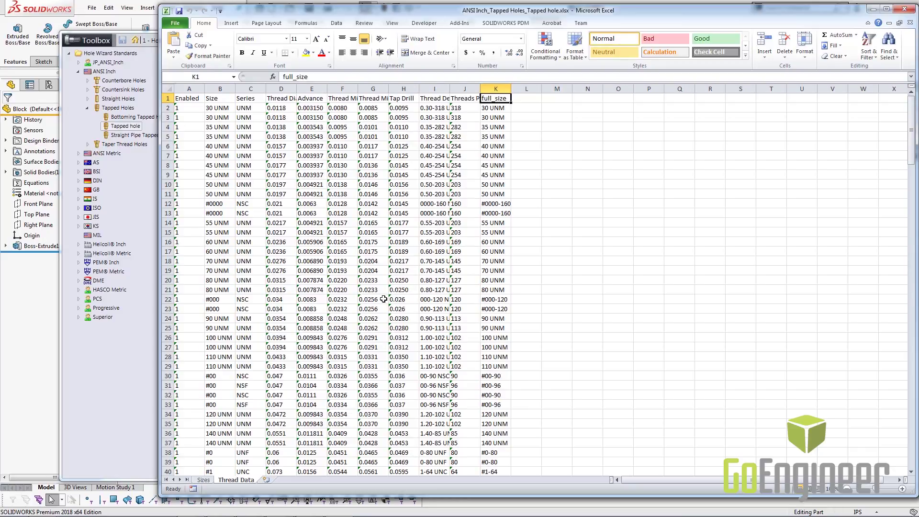
click(203, 480)
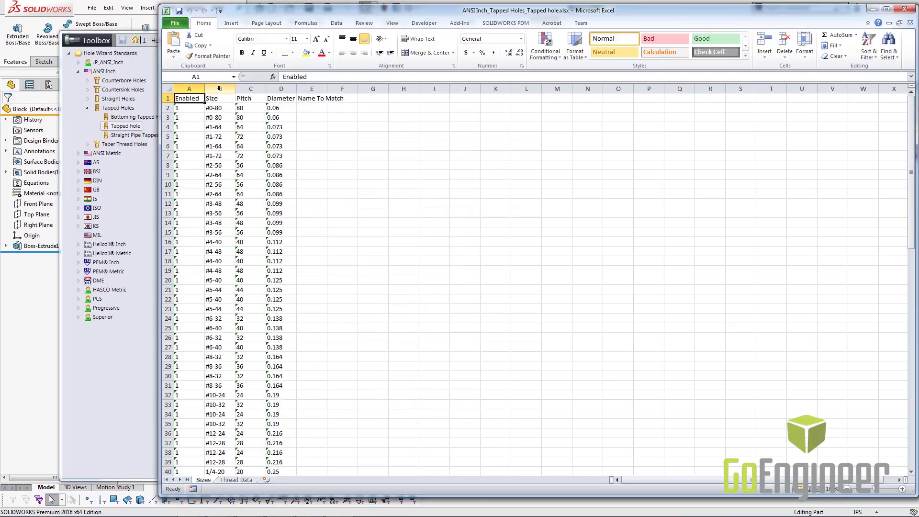
click(237, 479)
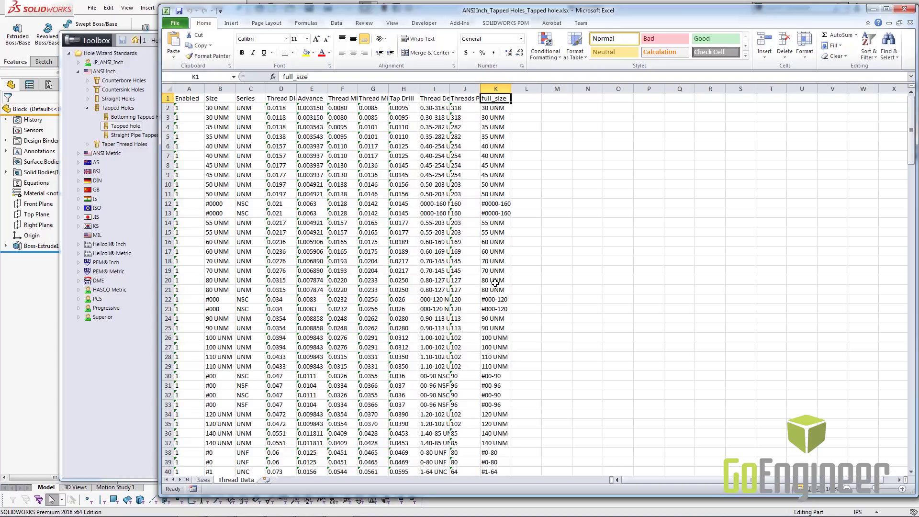
Step: Locate the first 3-12 entry in the full_size column of the Thread Data sheet and select its cell K186
scroll(384, 297, down, 20)
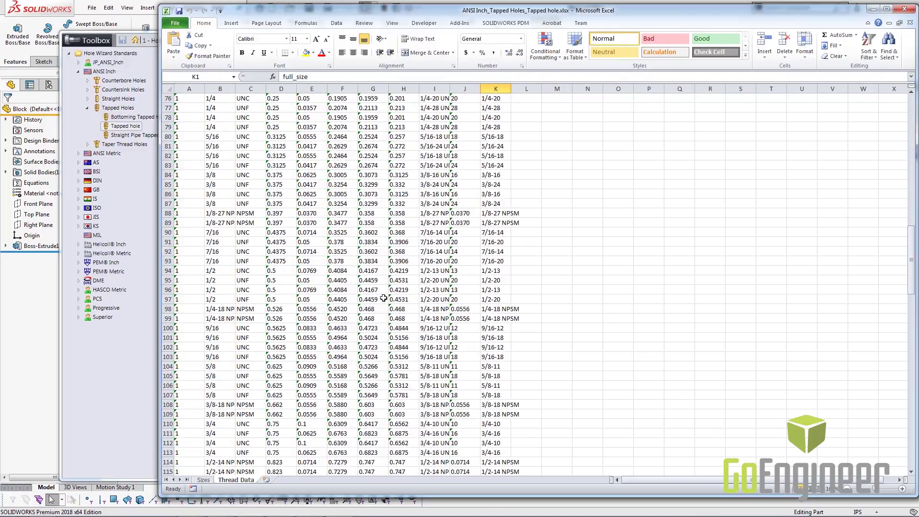
scroll(383, 298, down, 20)
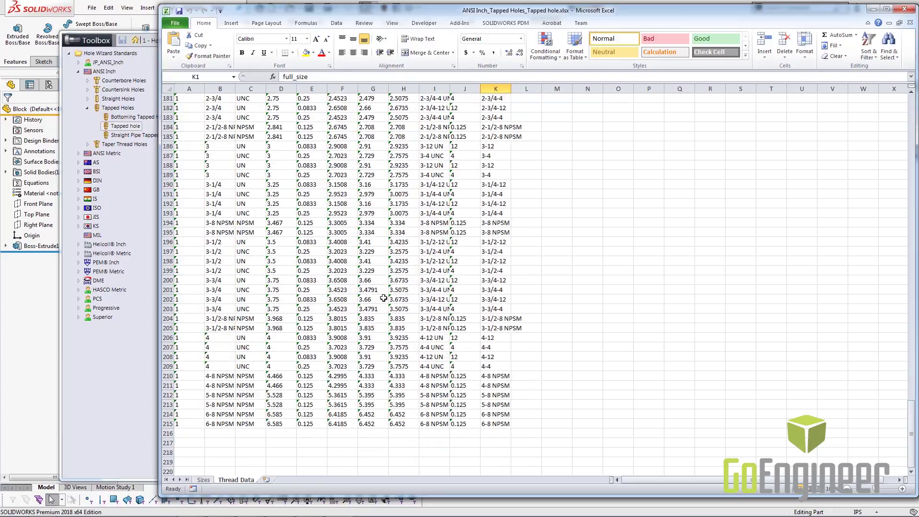
click(505, 176)
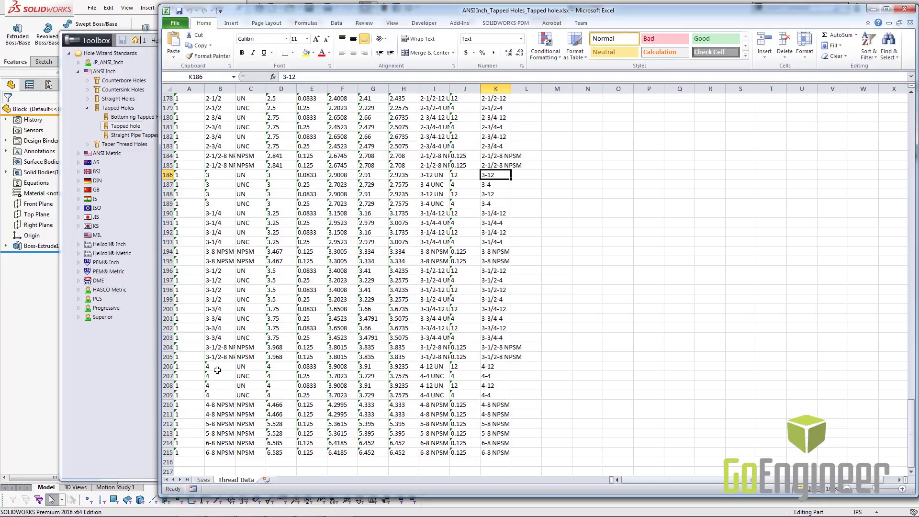
Step: On the Sizes sheet, duplicate the last size entry in row 97 into the empty row 98
click(203, 479)
scroll(260, 357, down, 20)
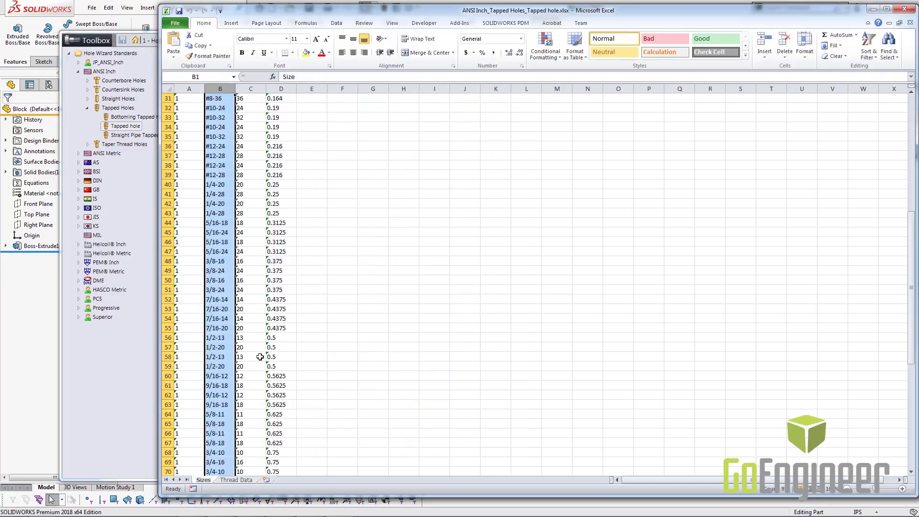
scroll(260, 357, down, 5)
click(261, 307)
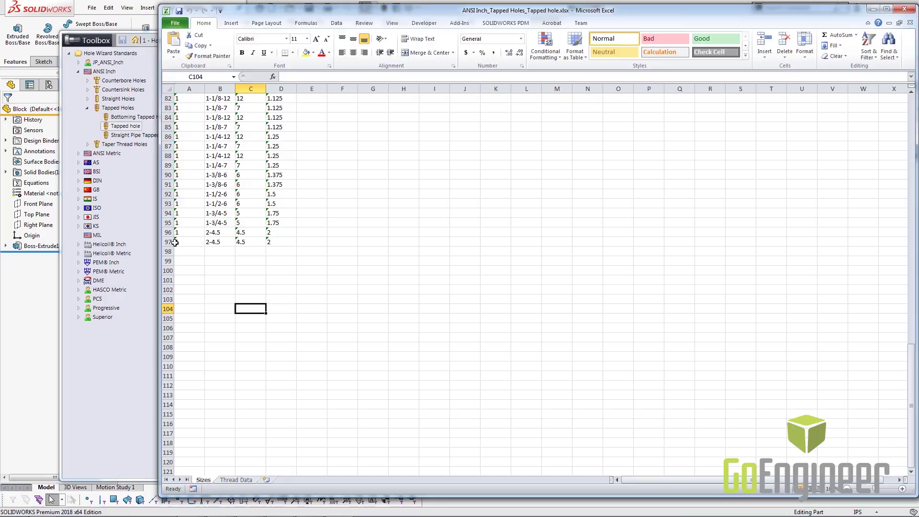
drag(175, 242, 276, 249)
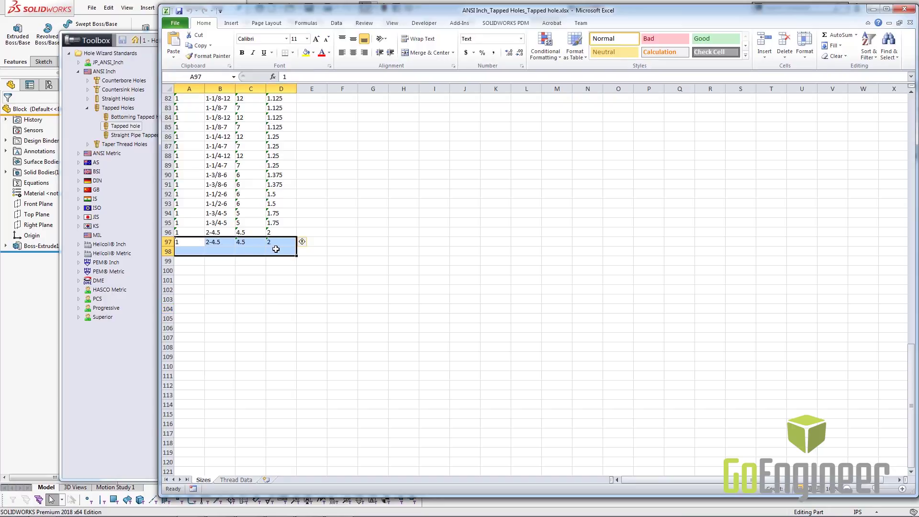
key(ctrl+d)
Step: In row 98 of the Sizes sheet, set the size to 3-12, the pitch to 12 and the diameter to 3
click(223, 252)
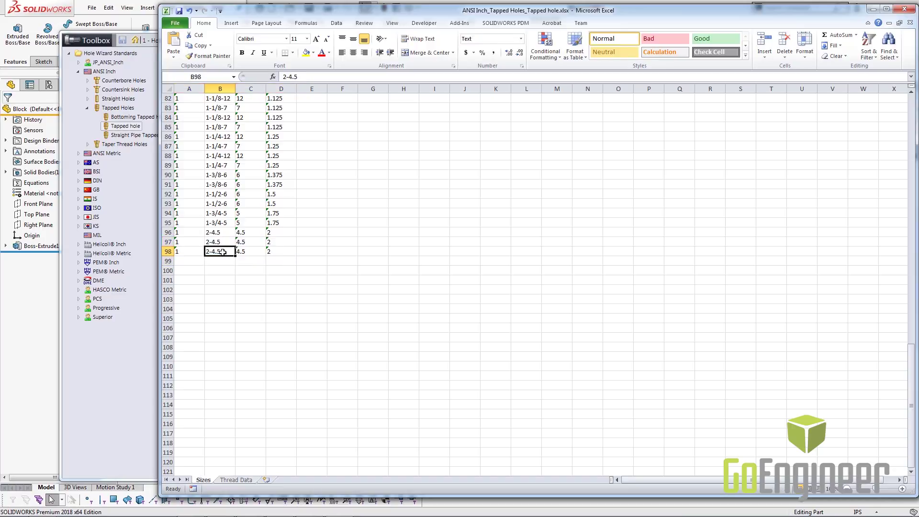
text(3)
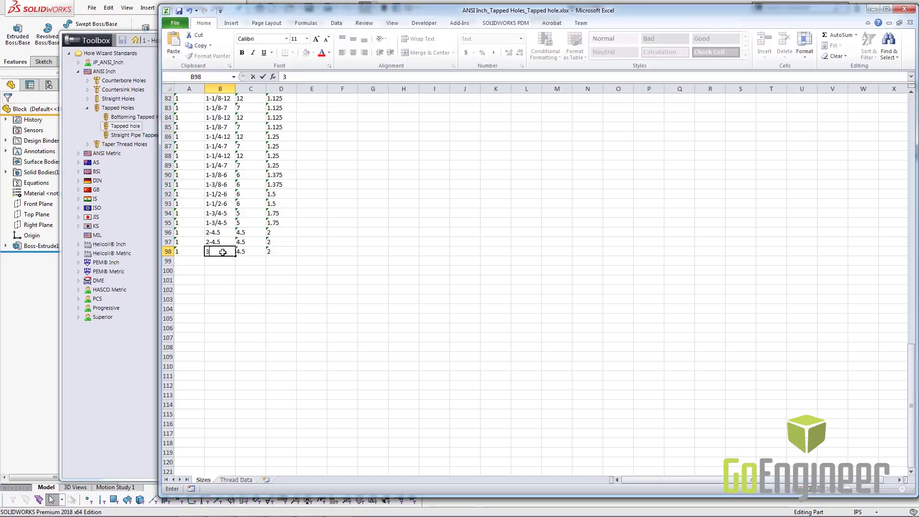
text(-12)
key(Tab)
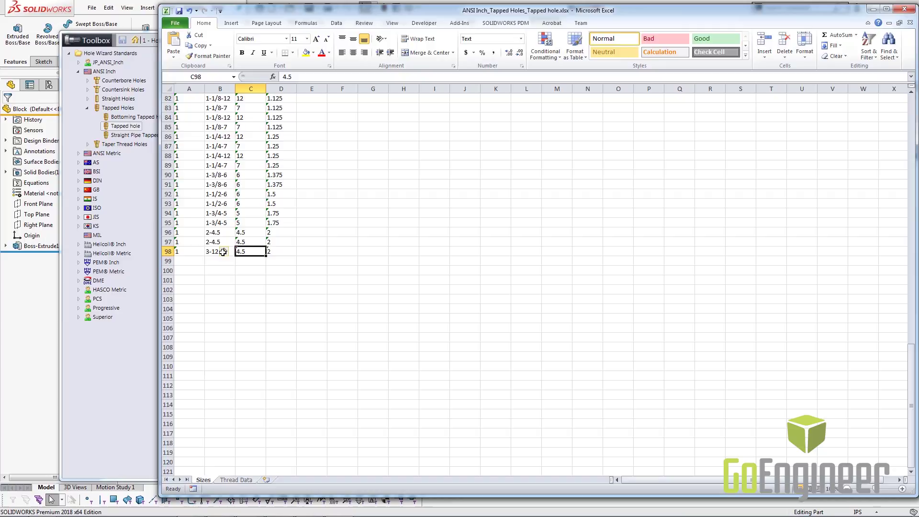
text(12)
key(Tab)
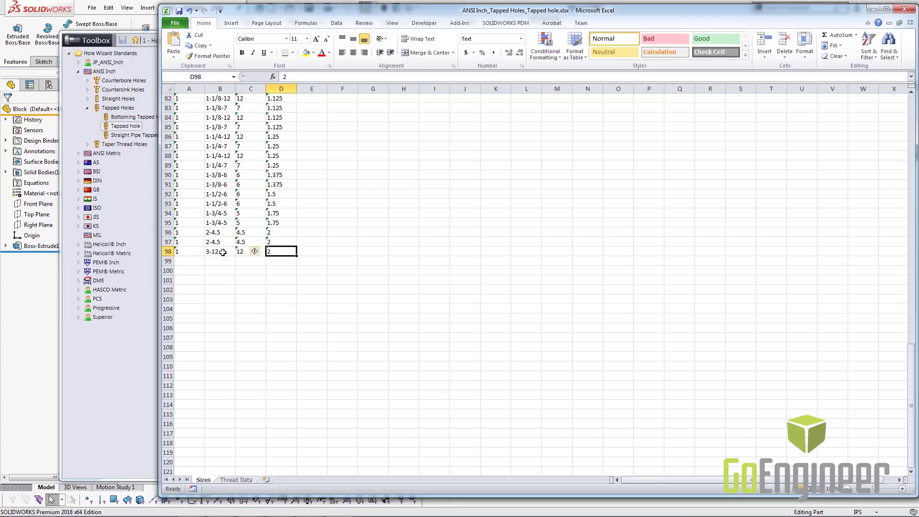
text(3)
key(Tab)
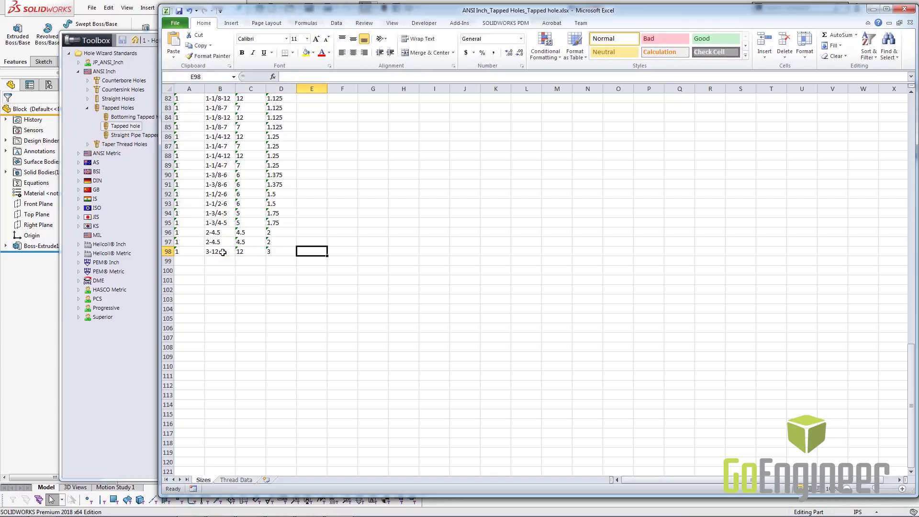
Step: Close the edited tapped hole workbook and return to the Toolbox tapped hole settings
scroll(258, 272, up, 1)
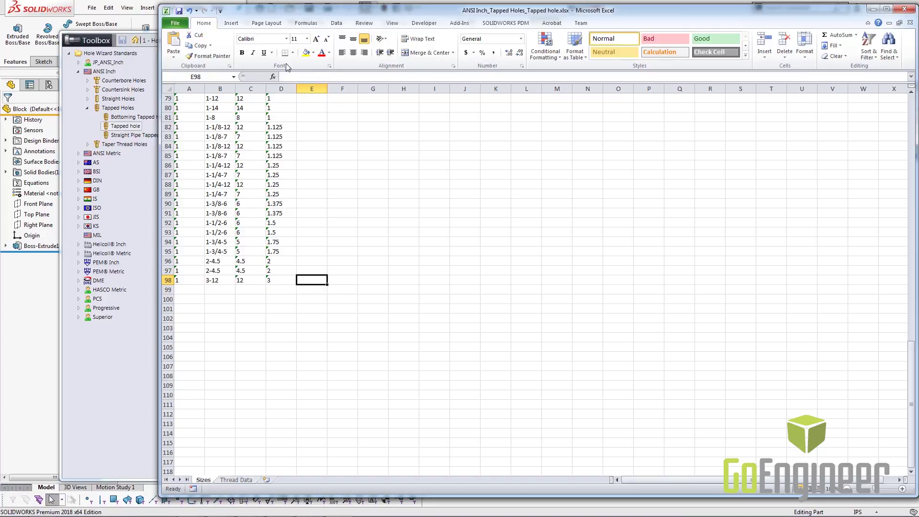
click(904, 8)
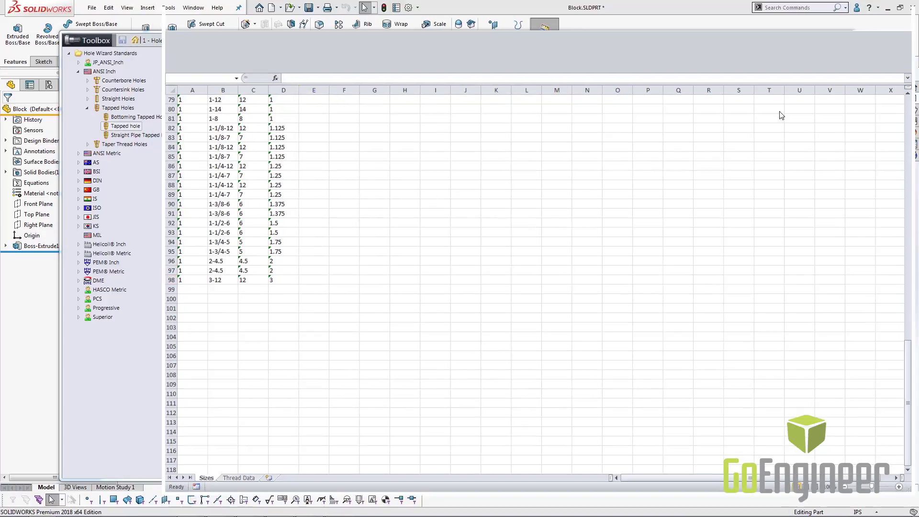
click(325, 45)
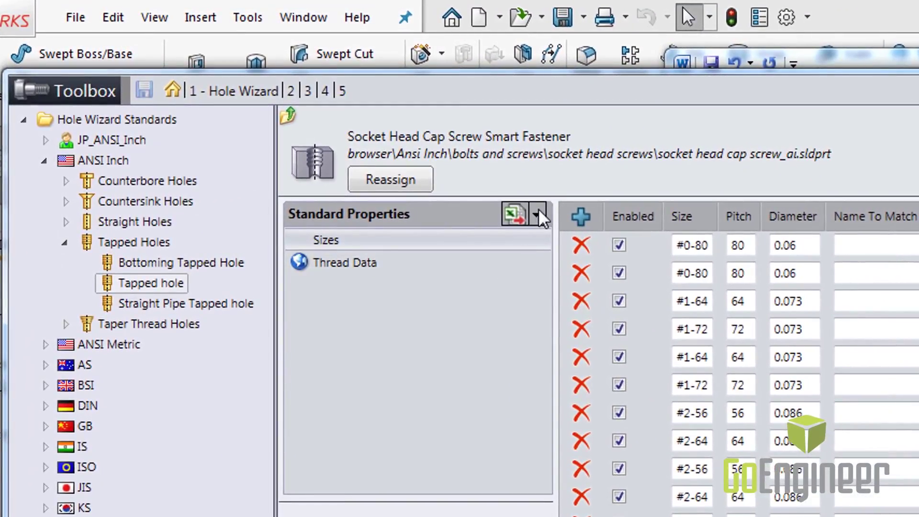
Step: Import the hole data tables from ANSI Inch_Tapped Holes_Tapped hole.xlsx, appending the new data to the existing data tables
click(536, 214)
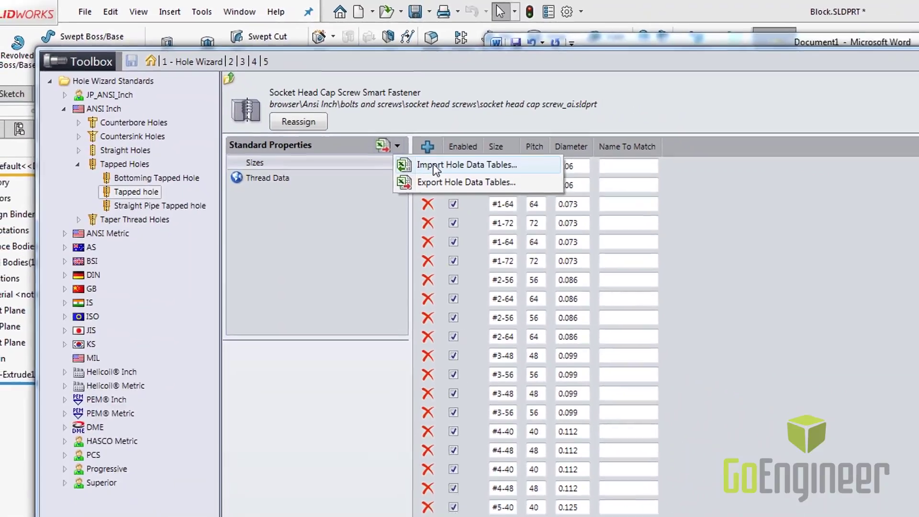
click(433, 164)
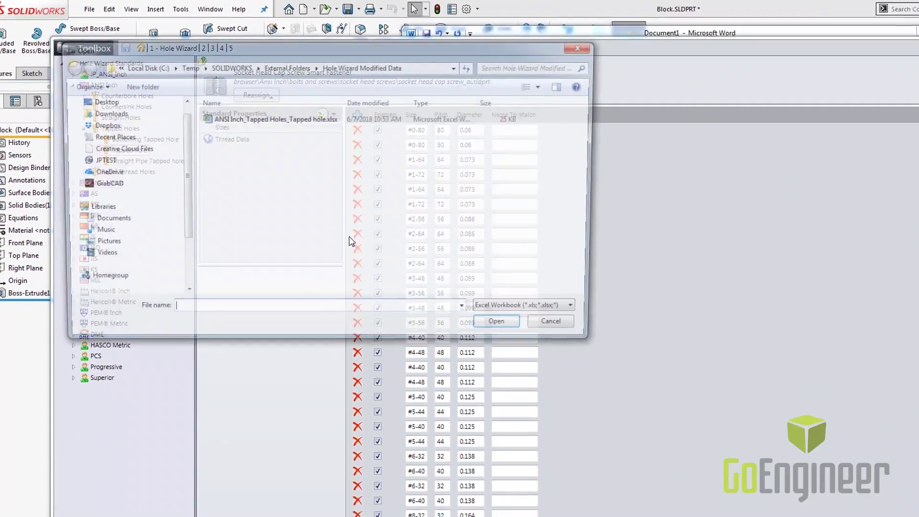
click(249, 99)
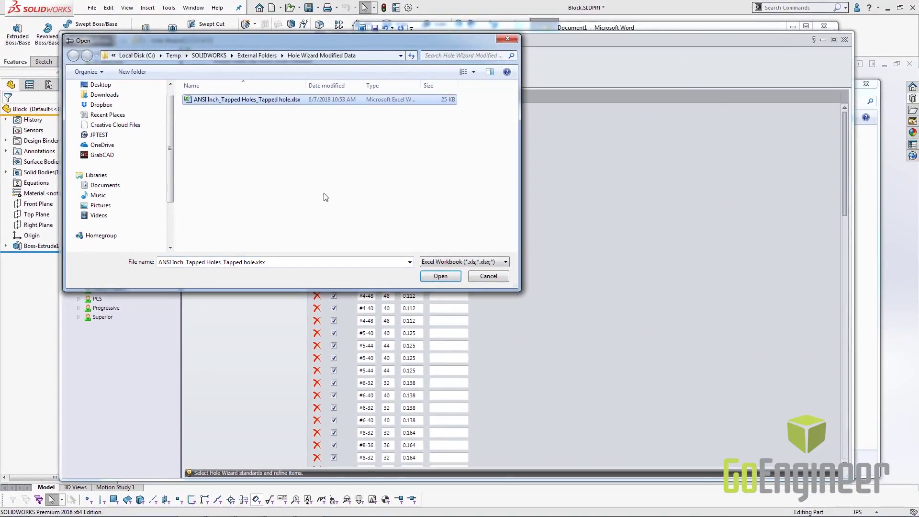
click(440, 276)
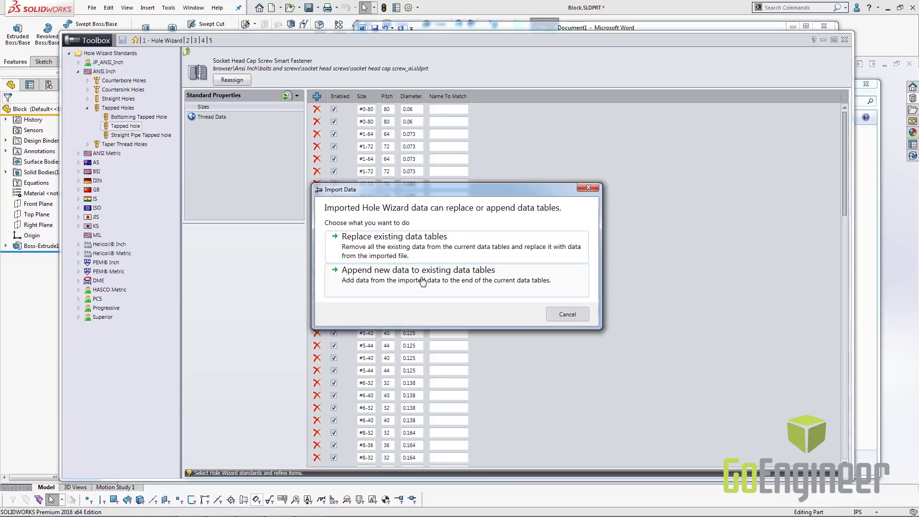
click(423, 282)
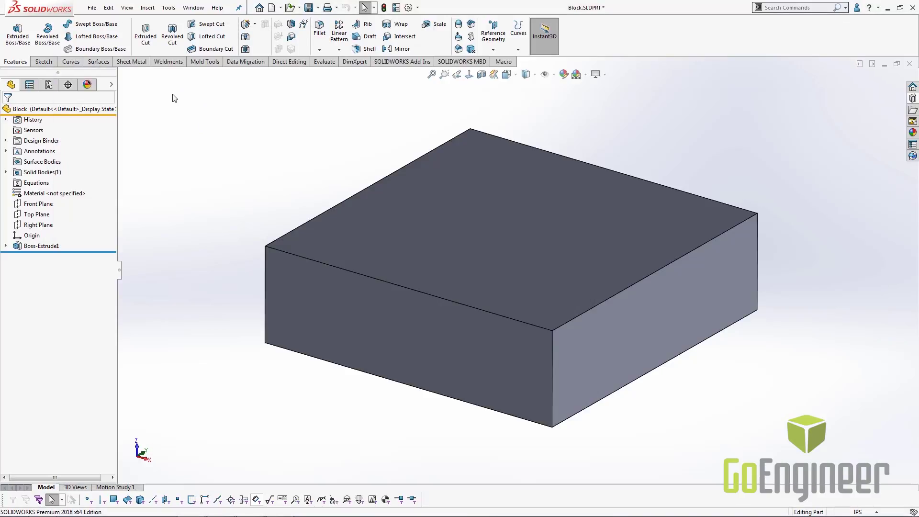
Step: Start a Hole Wizard ANSI Inch tapped hole in the block and choose the size 3-12
click(245, 27)
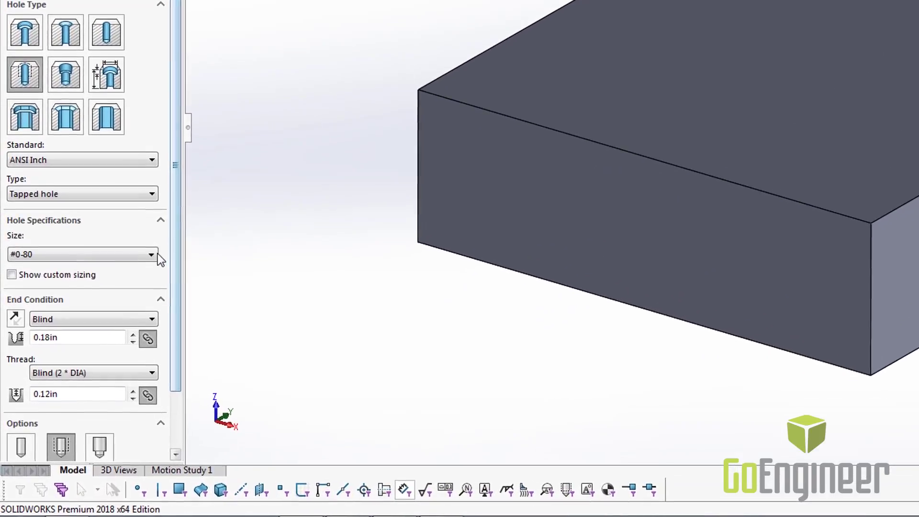
click(158, 255)
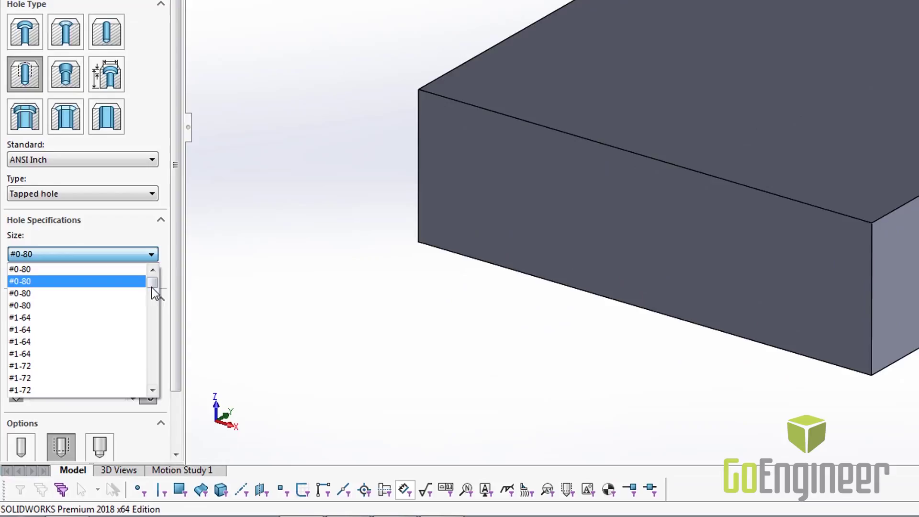
drag(153, 287, 156, 382)
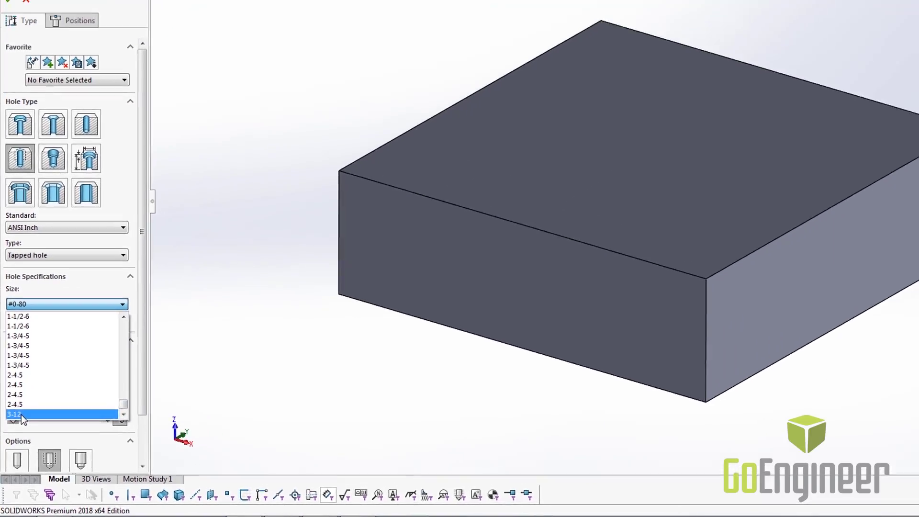
click(26, 390)
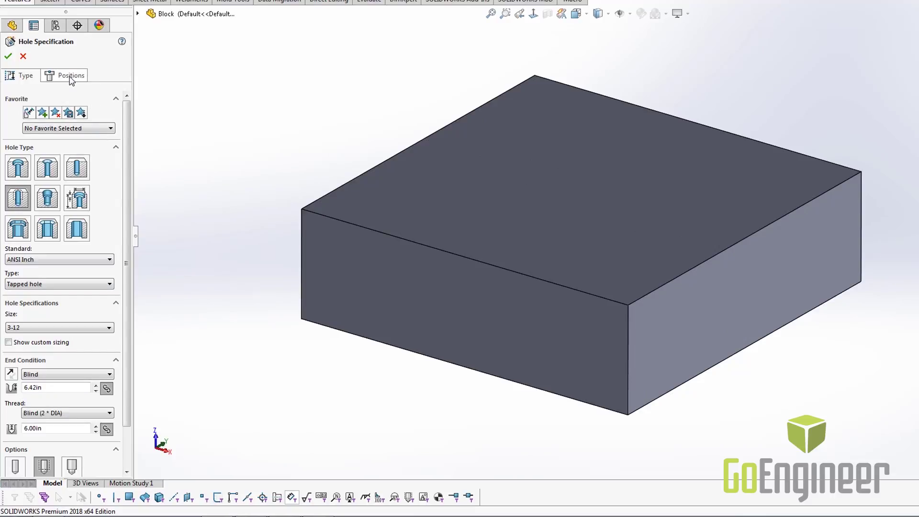
Step: Place the 3-12 tapped hole on the block's top face near its centre, finish the feature and clear the selection
click(71, 77)
click(555, 182)
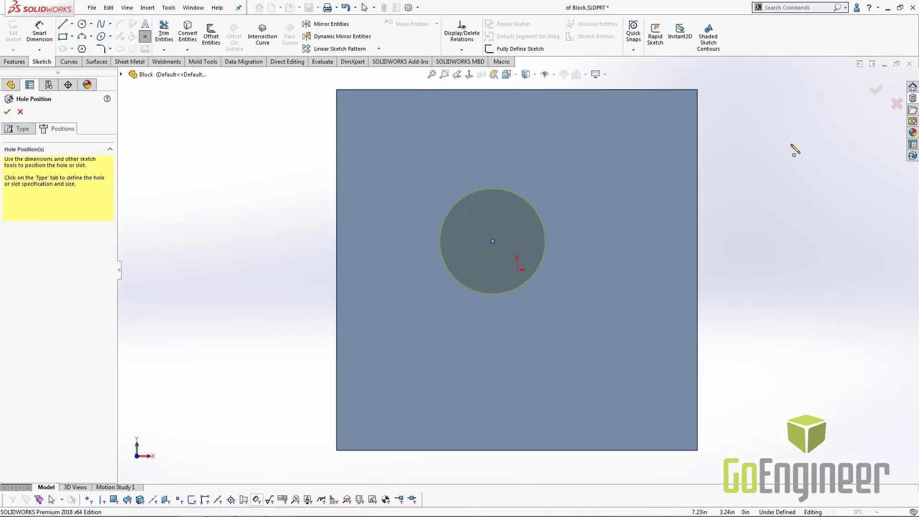
click(876, 90)
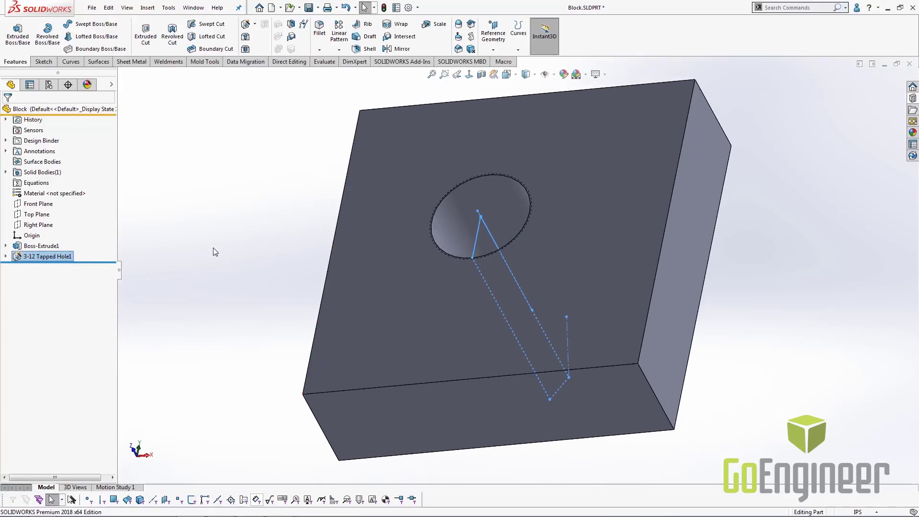
click(254, 181)
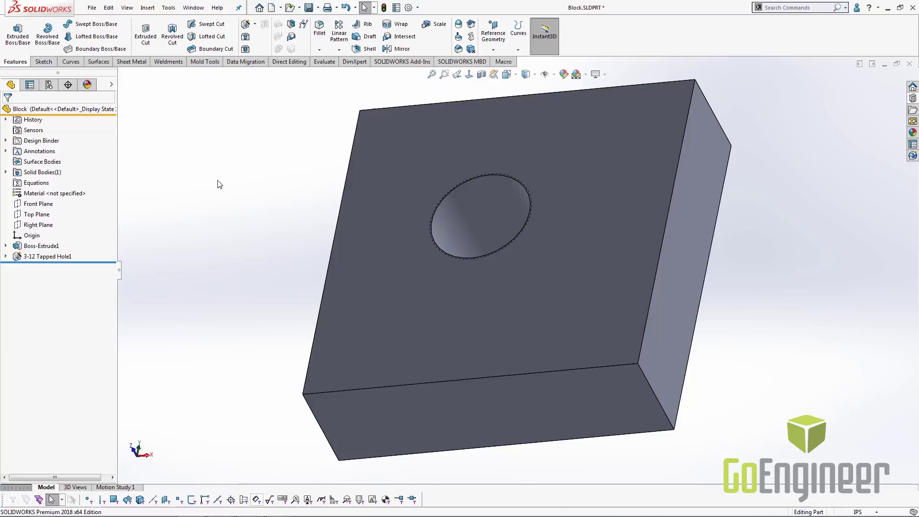